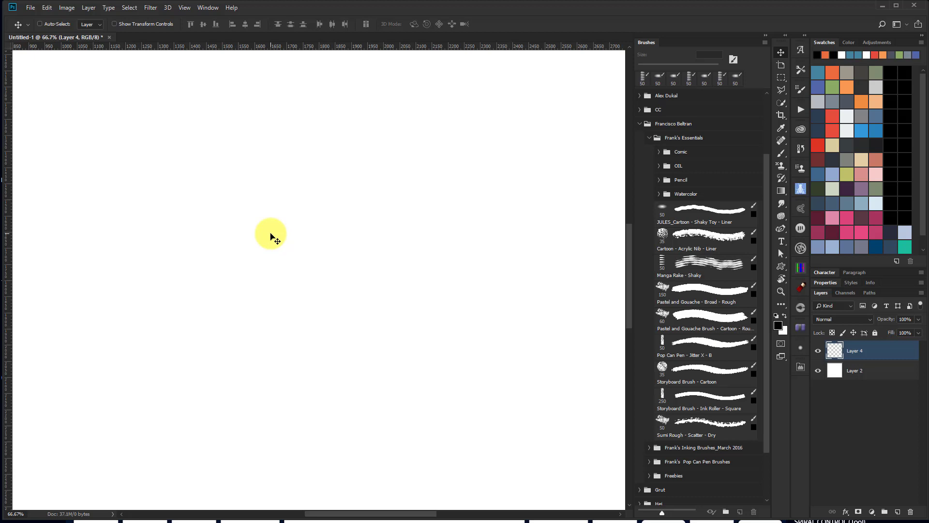
# - Check in the Technology Previews preferences that Enable Paint Symmetry is switched on, and accept the dialog
pyautogui.click(47, 11)
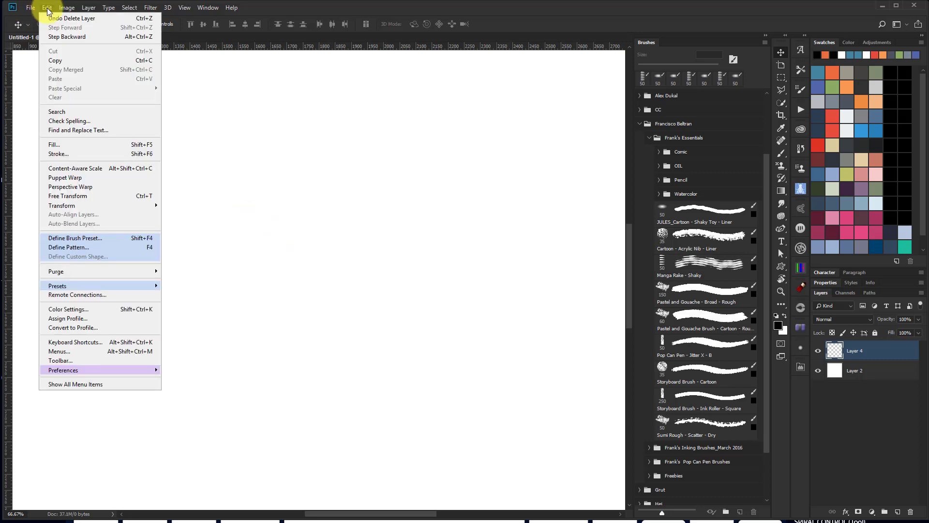
pyautogui.moveTo(105, 371)
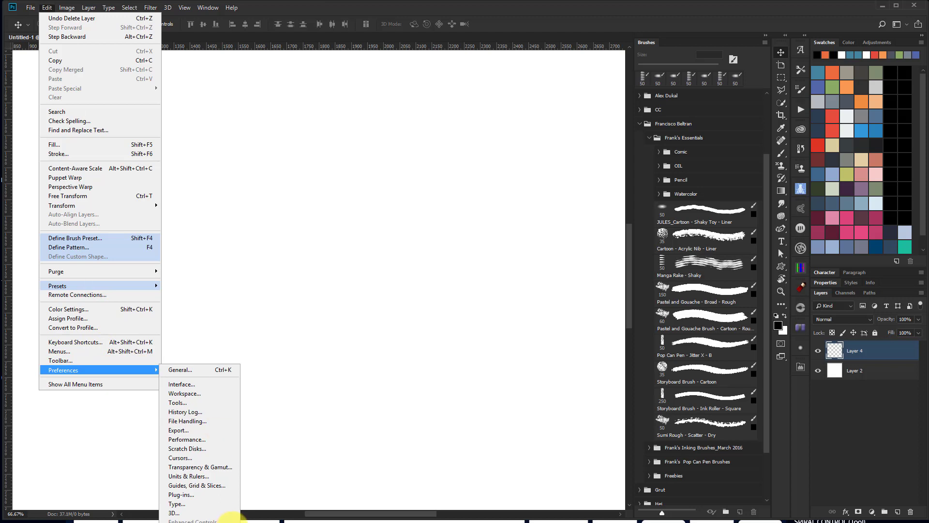
pyautogui.click(228, 519)
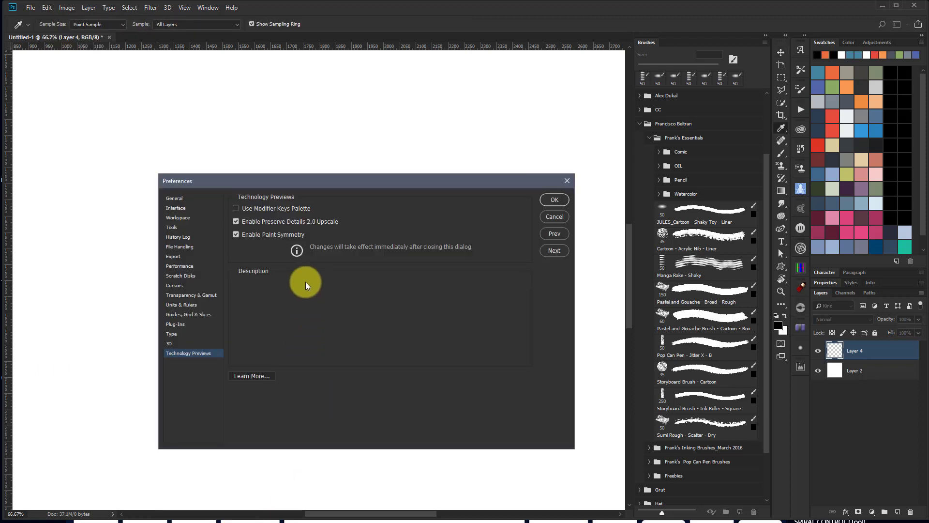
pyautogui.moveTo(257, 236)
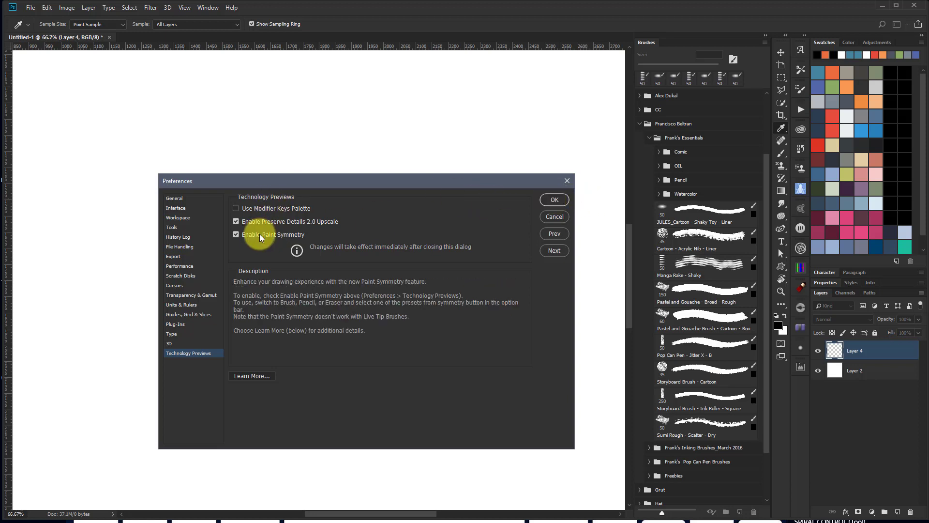
pyautogui.moveTo(278, 211)
pyautogui.click(552, 199)
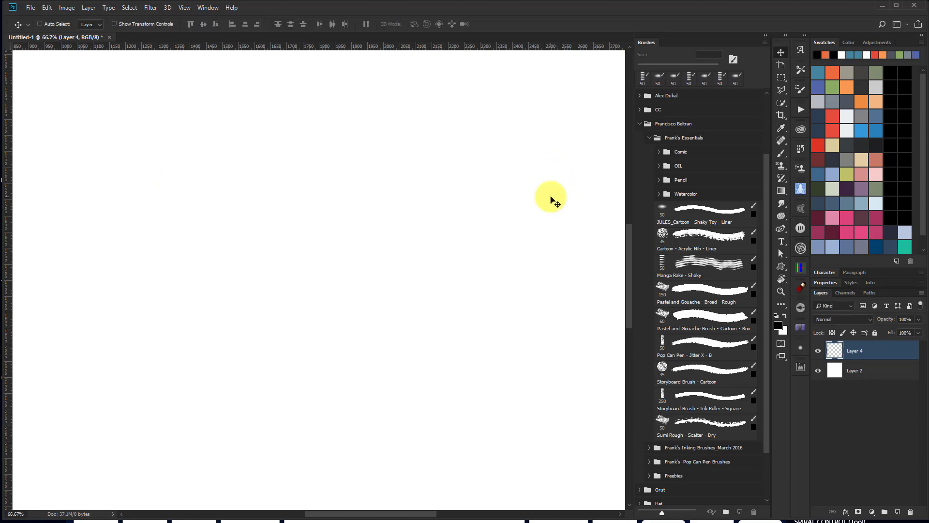
# - Create a new Dual Axis paint symmetry for the Brush tool, enlarge it to cover the whole canvas, and commit it
pyautogui.press('b')
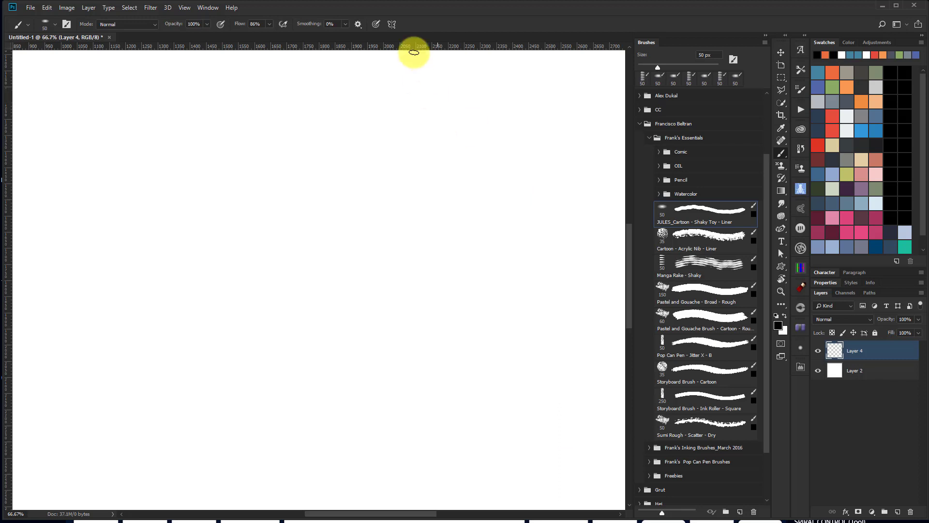
pyautogui.click(393, 25)
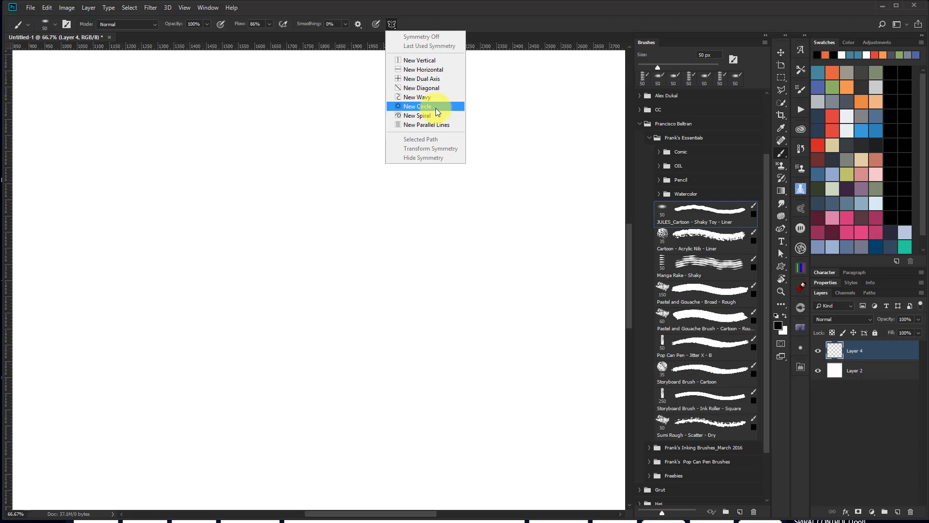
pyautogui.click(428, 79)
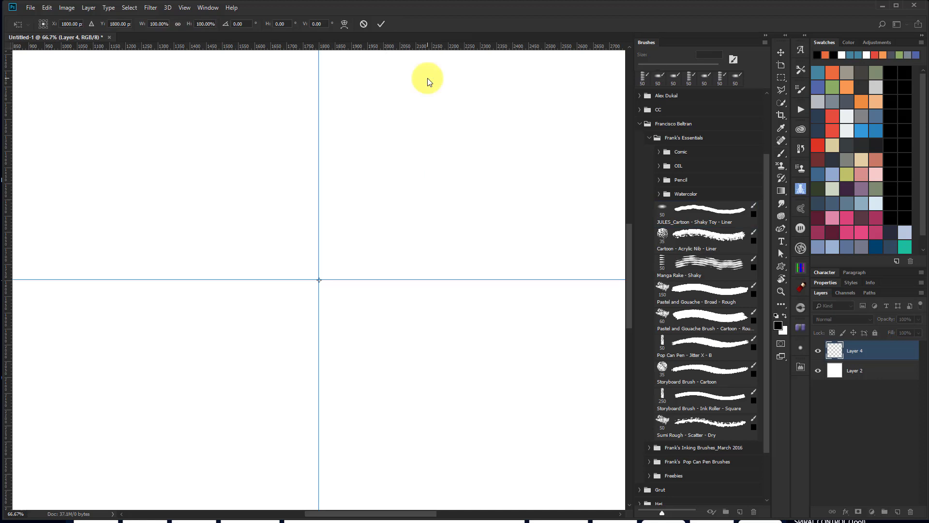
pyautogui.hotkey('ctrl', '0')
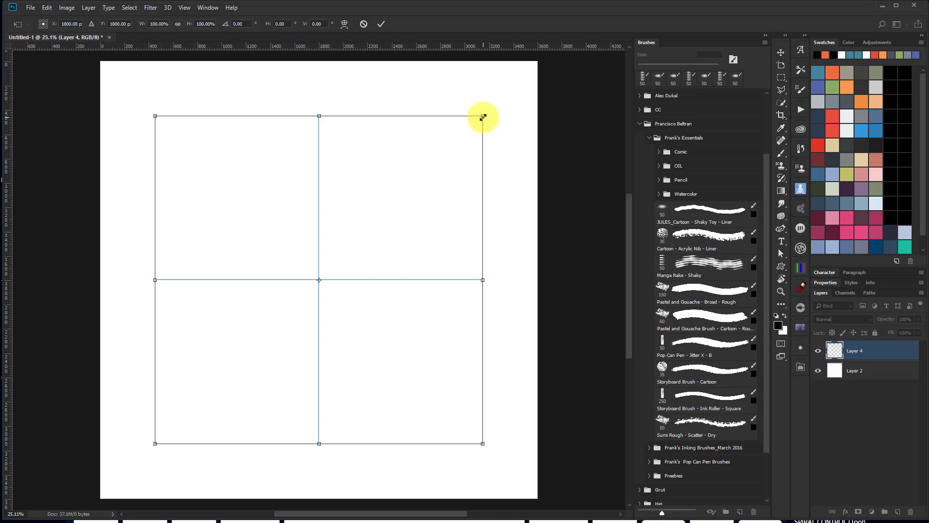
pyautogui.moveTo(483, 117); pyautogui.dragTo(543, 69)
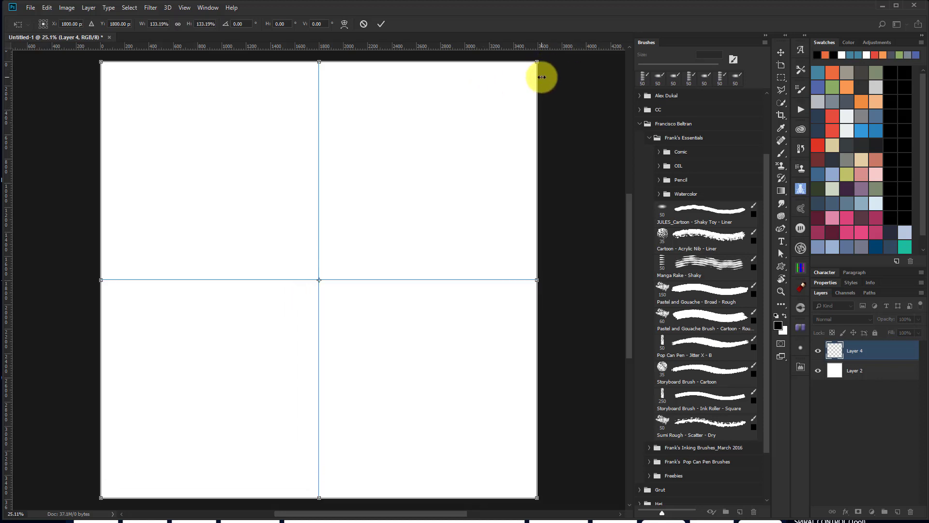
pyautogui.click(378, 24)
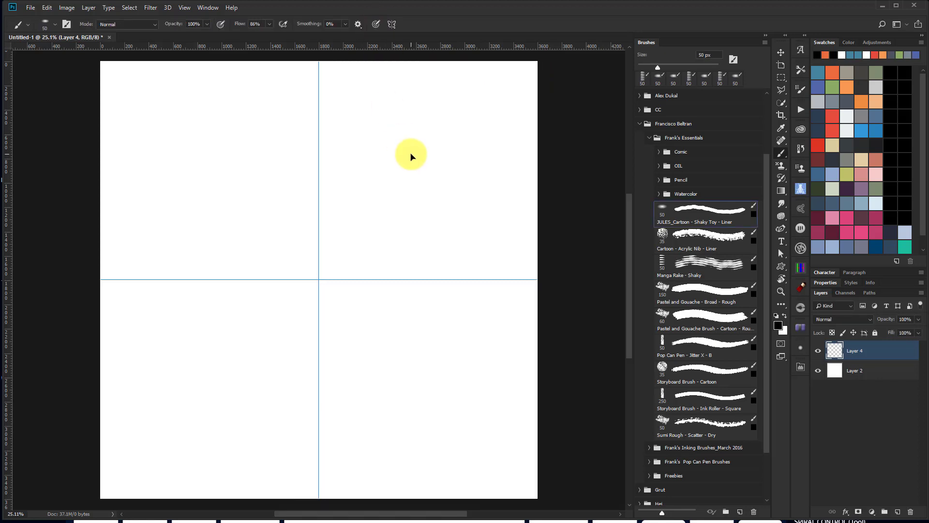
# - Paint diagonal, vertical, horizontal and zigzag test strokes around the symmetry axes on Layer 4
pyautogui.hotkey('ctrl', '1')
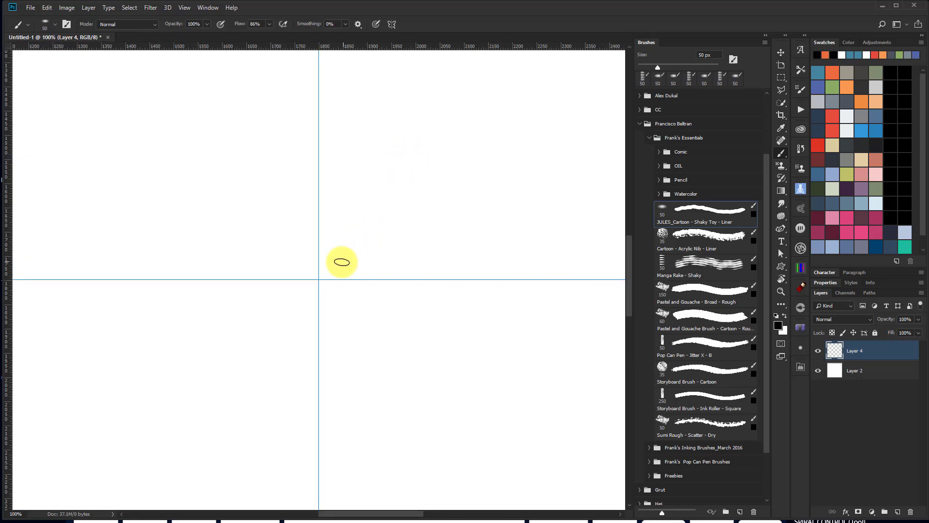
pyautogui.moveTo(337, 263)
pyautogui.mouseDown()
pyautogui.moveTo(394, 228)
pyautogui.moveTo(432, 176)
pyautogui.moveTo(465, 170)
pyautogui.mouseUp()
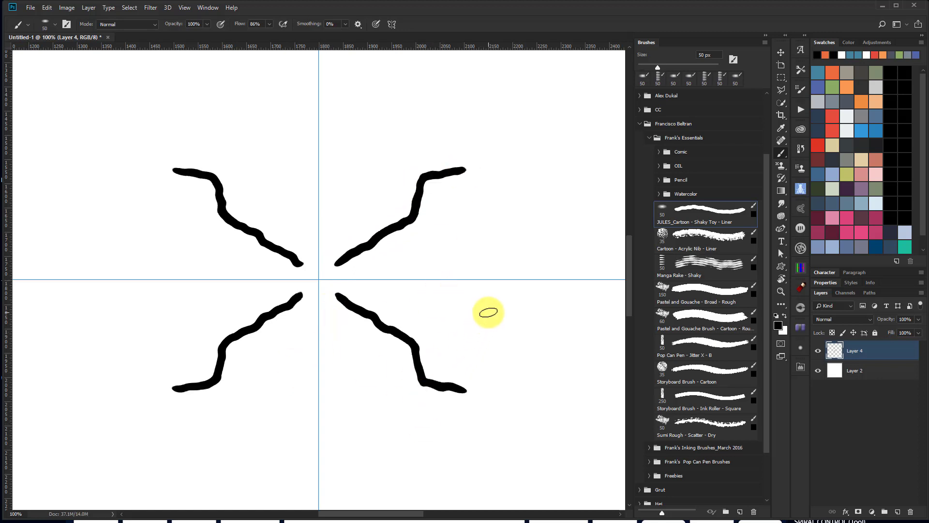
pyautogui.moveTo(489, 311); pyautogui.dragTo(491, 390)
pyautogui.moveTo(201, 438); pyautogui.dragTo(270, 435)
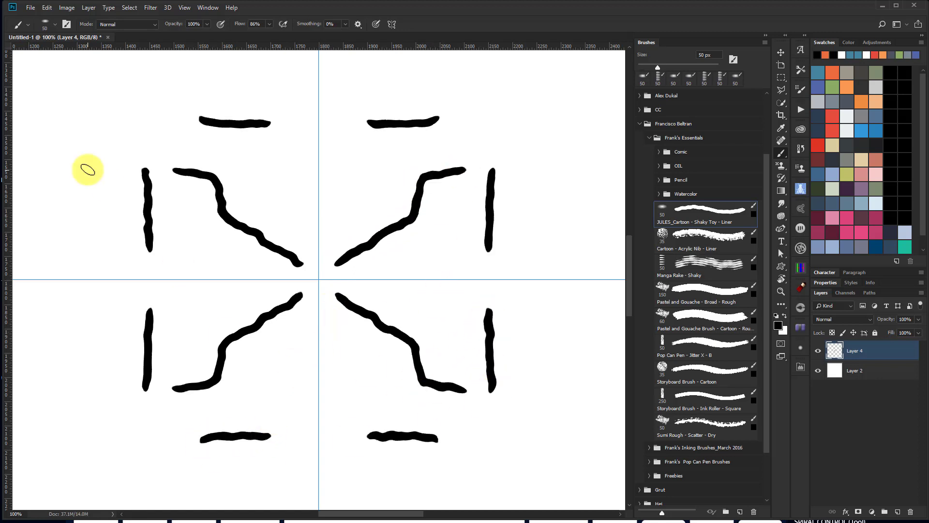
pyautogui.moveTo(52, 146)
pyautogui.mouseDown()
pyautogui.moveTo(97, 139)
pyautogui.moveTo(79, 203)
pyautogui.moveTo(65, 199)
pyautogui.mouseUp()
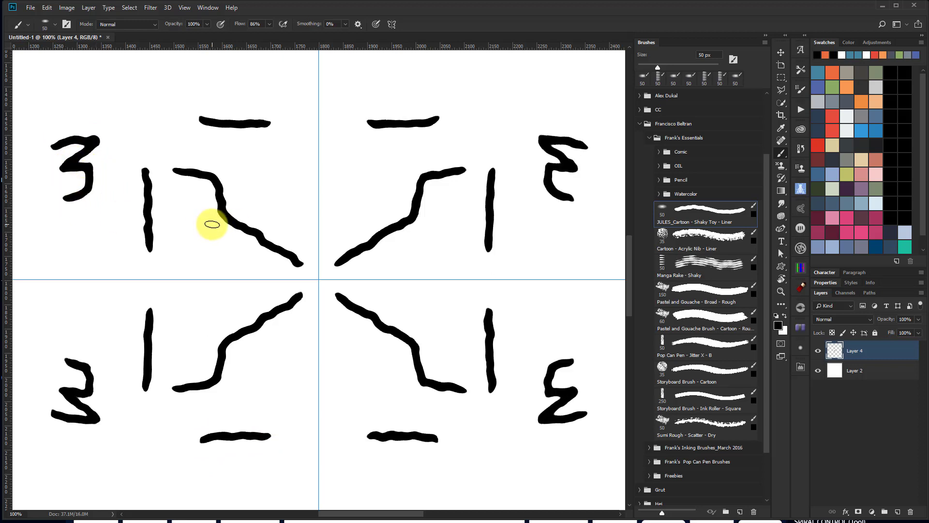
# - Undo all the test strokes painted with the dual axis symmetry
pyautogui.hotkey('ctrl', 'z')
pyautogui.hotkey('ctrl', 'z')
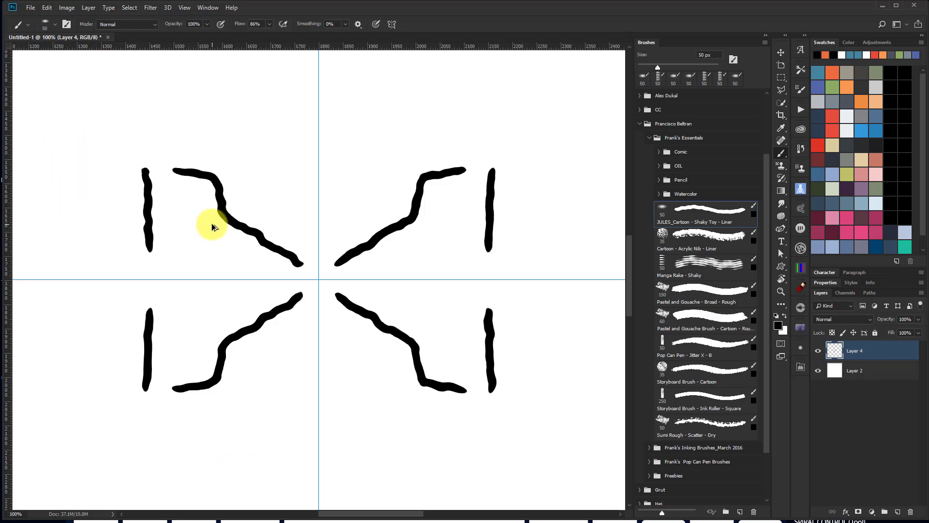
pyautogui.hotkey('ctrl', 'z')
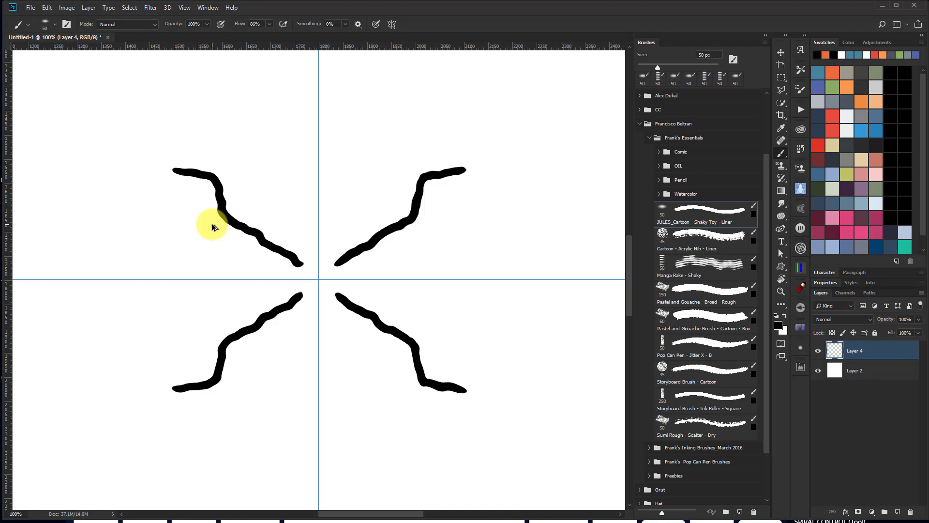
pyautogui.hotkey('ctrl', 'z')
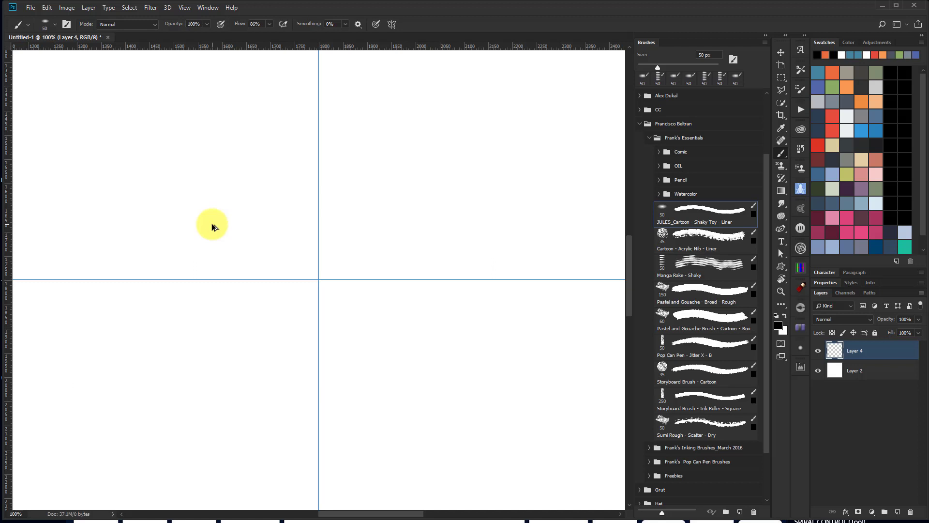
pyautogui.click(391, 26)
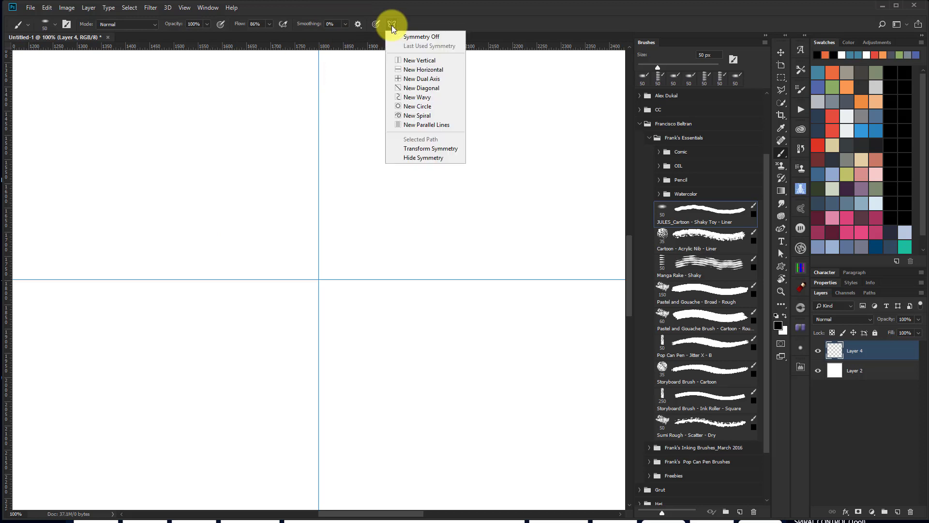
pyautogui.click(434, 95)
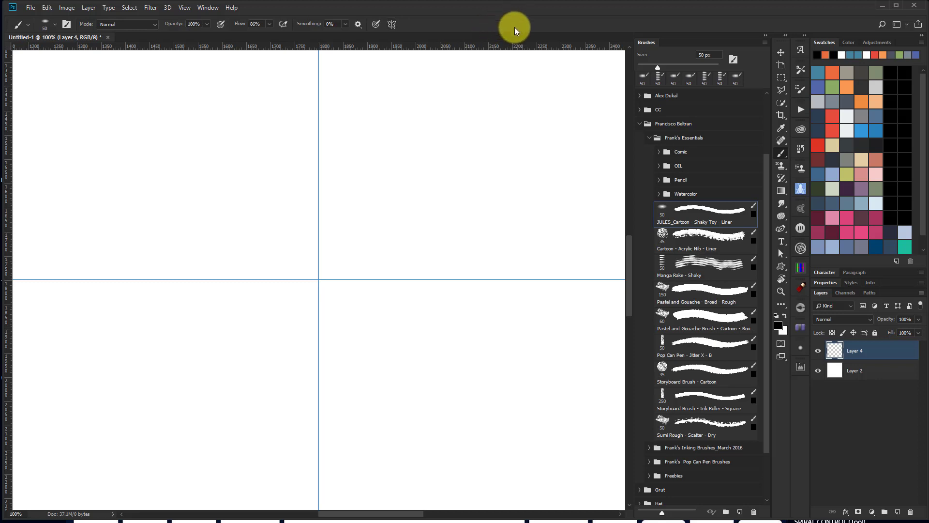
# - Rename the dual axis symmetry path to "Radial Symmetry 5"
pyautogui.click(871, 294)
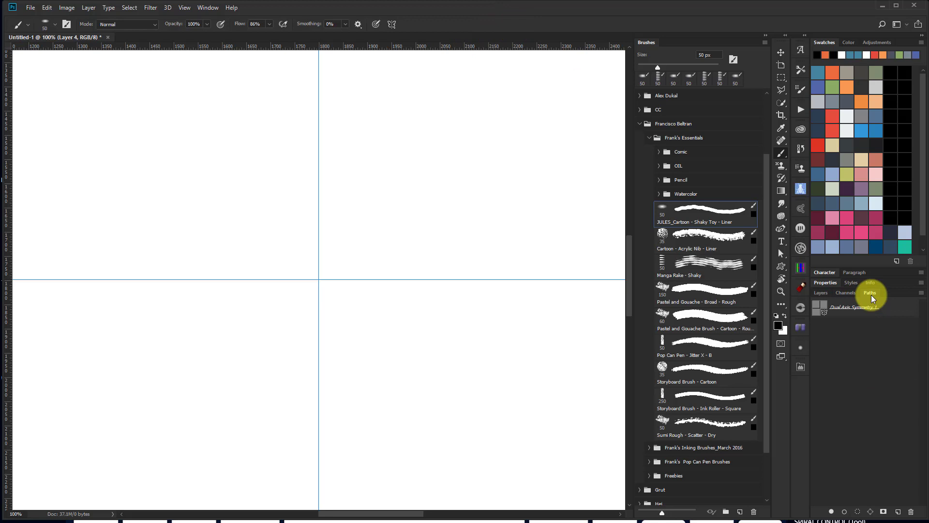
pyautogui.click(207, 8)
pyautogui.click(851, 336)
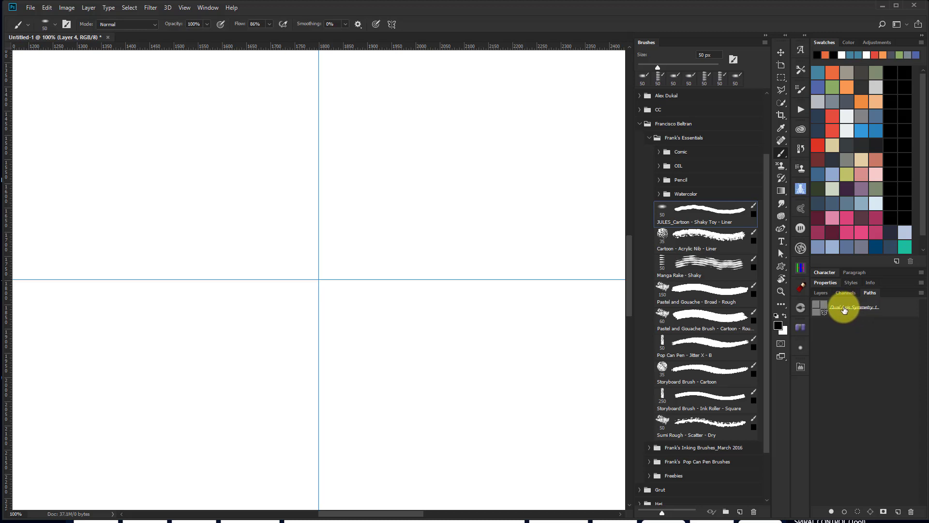
pyautogui.doubleClick(844, 309)
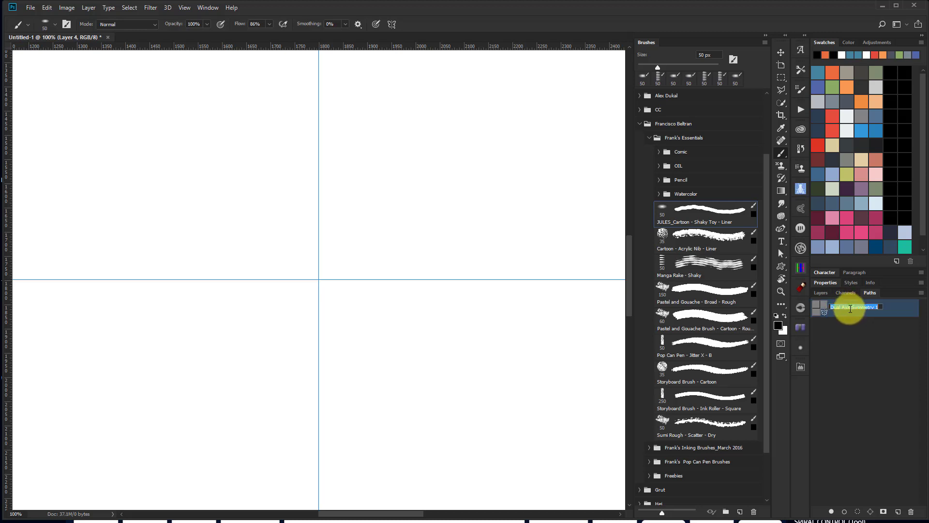
pyautogui.moveTo(850, 308); pyautogui.dragTo(808, 306)
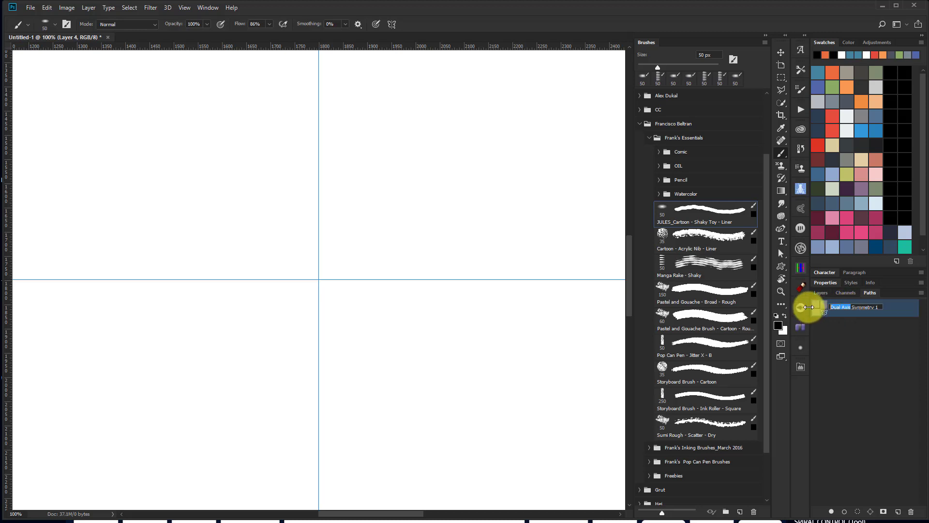
pyautogui.write('Radial')
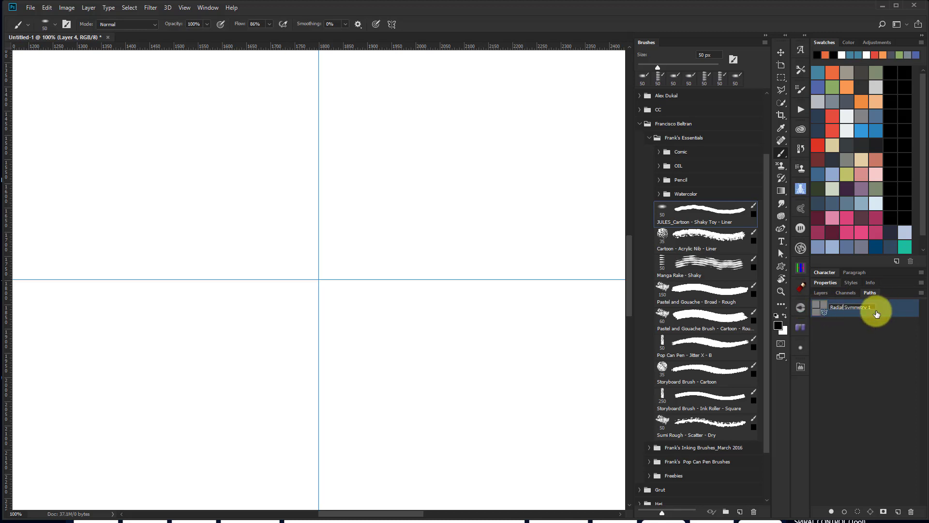
pyautogui.moveTo(875, 307); pyautogui.dragTo(865, 307)
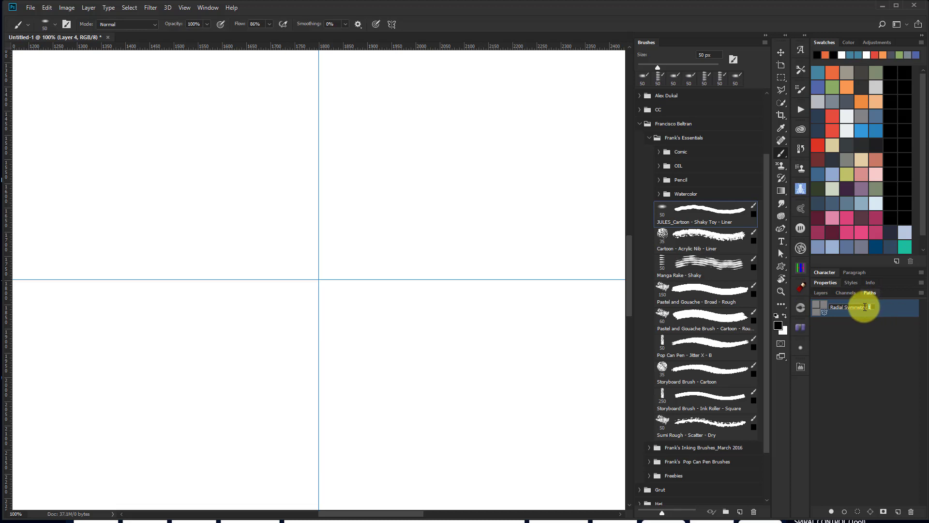
pyautogui.press('Return')
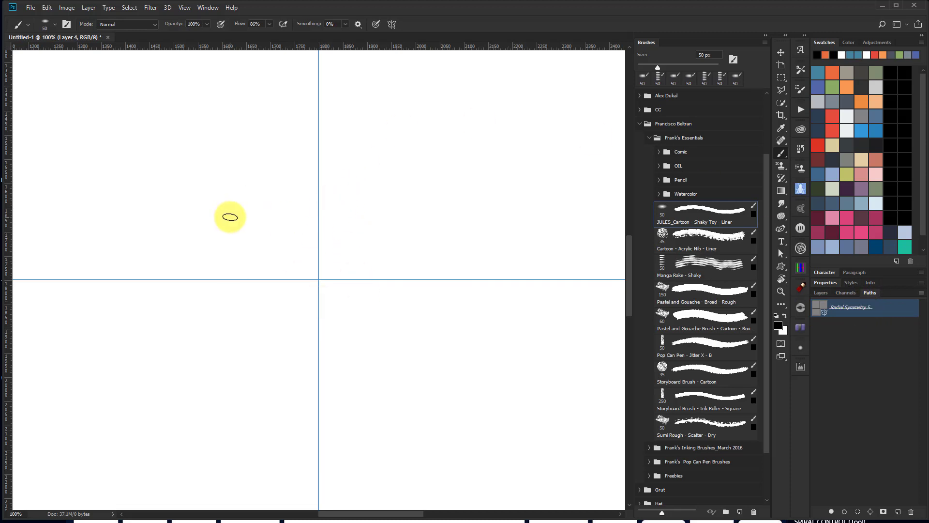
# - Hide the symmetry guide lines and show them again
pyautogui.click(391, 24)
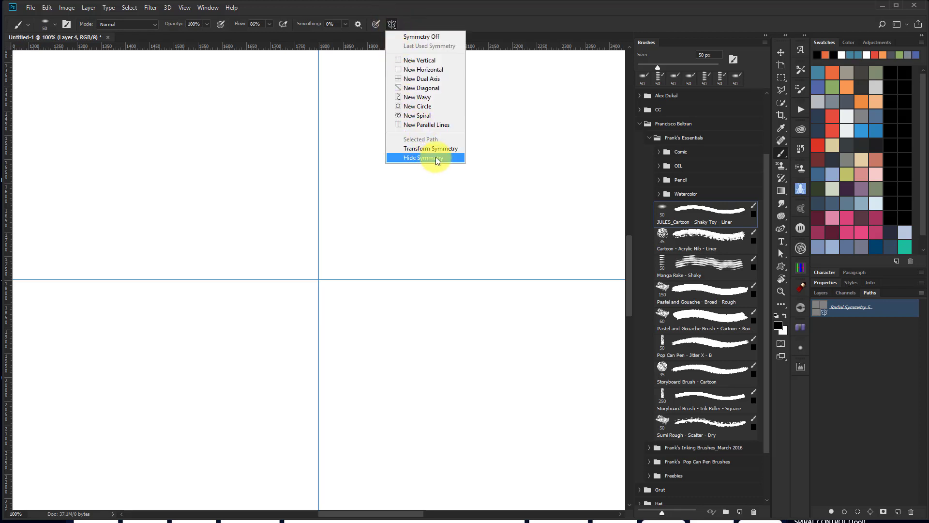
pyautogui.click(435, 156)
pyautogui.click(391, 25)
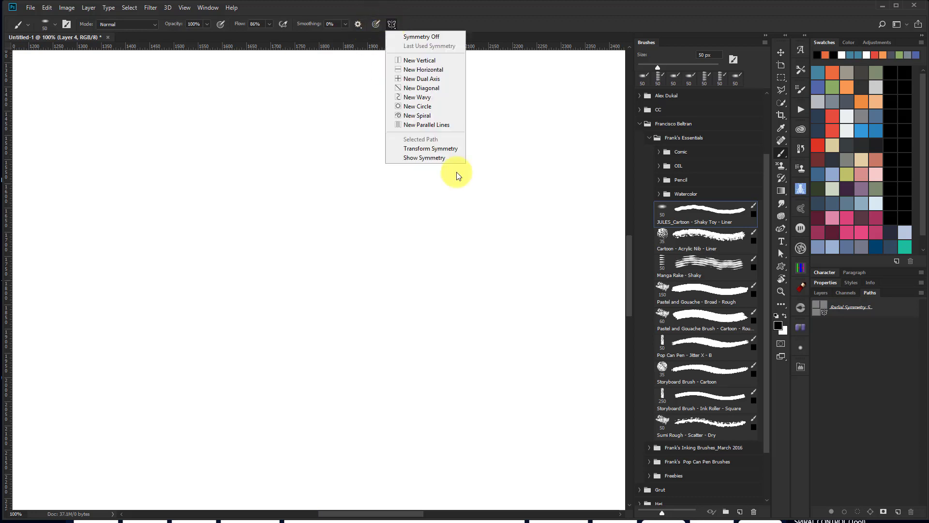
pyautogui.click(446, 158)
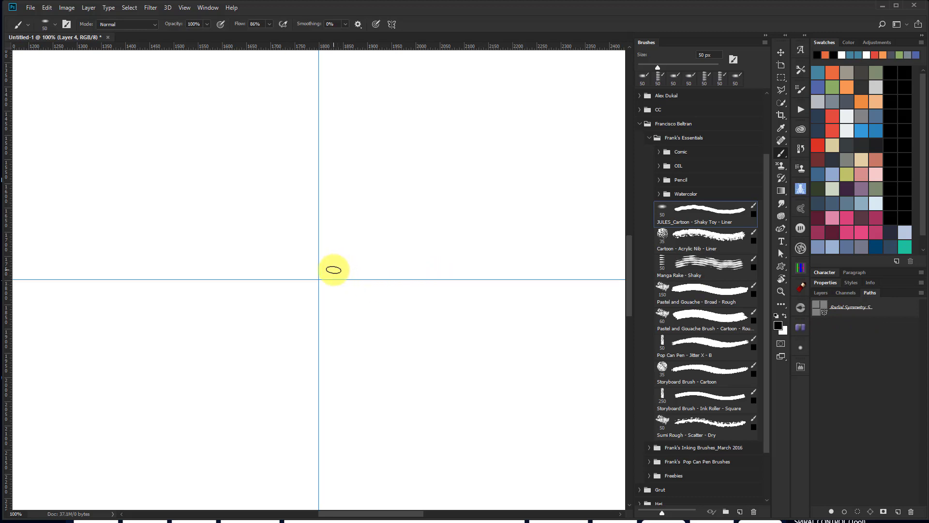
# - Paint a diagonal stroke outward from the symmetry centre into the upper-right quadrant
pyautogui.moveTo(332, 268); pyautogui.dragTo(458, 186)
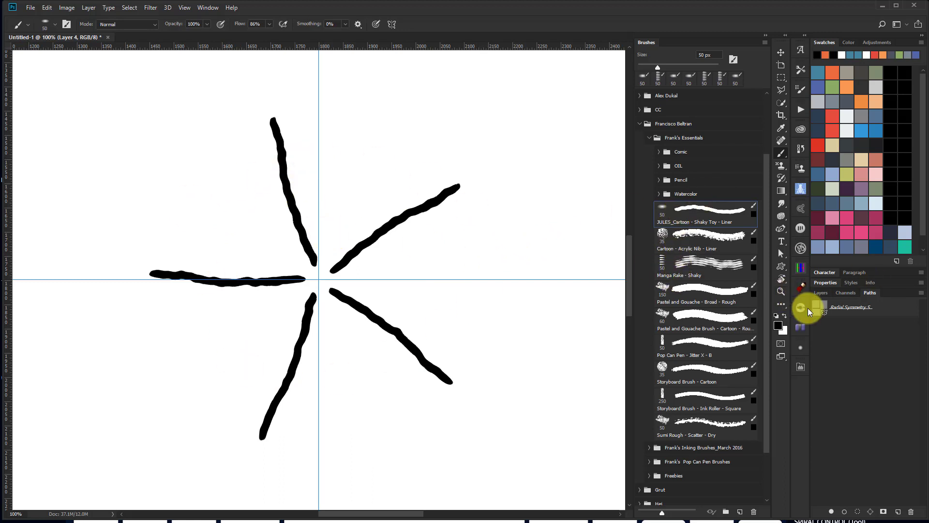
# - Change the symmetry path's name to "Radial Symmetry 10"
pyautogui.click(861, 308)
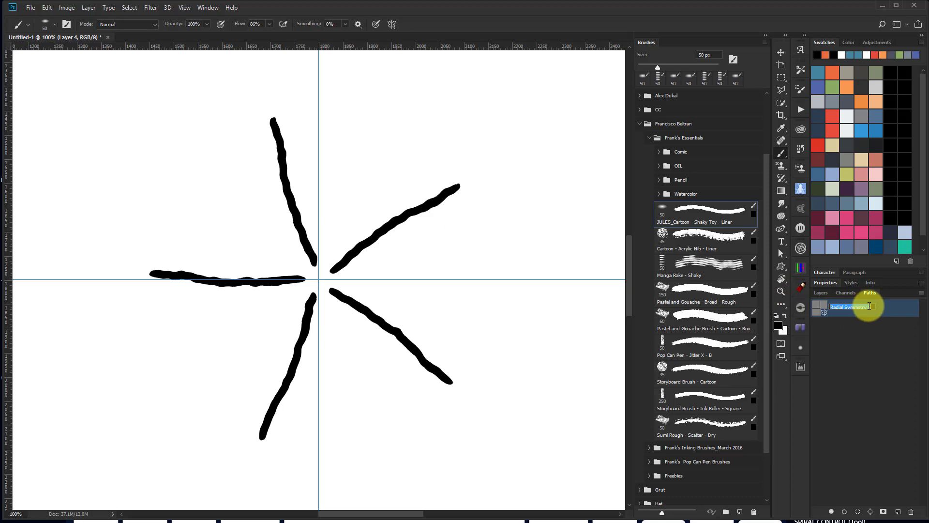
pyautogui.doubleClick(862, 307)
pyautogui.write('10')
pyautogui.press('Return')
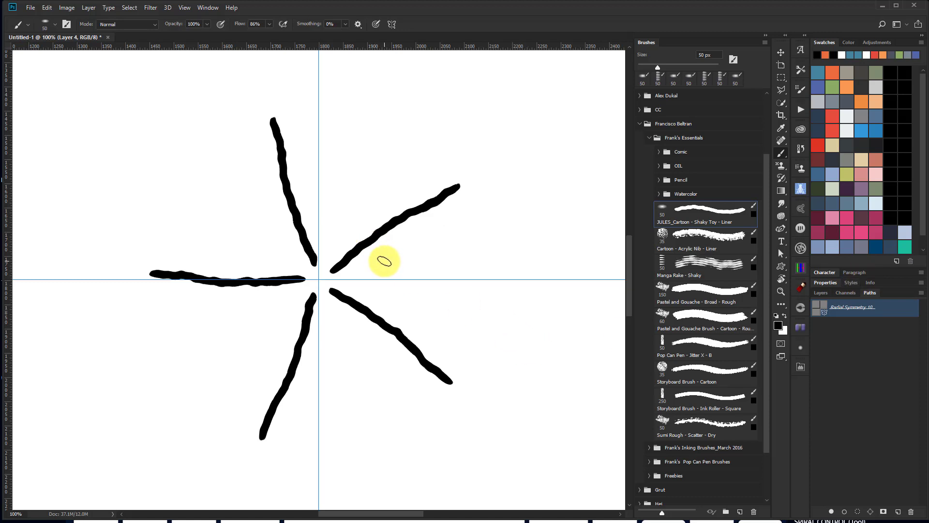
# - Paint a V-shaped mark in the upper-right quadrant with the ten-segment symmetry and undo the last stroke
pyautogui.moveTo(346, 191)
pyautogui.mouseDown()
pyautogui.moveTo(373, 185)
pyautogui.moveTo(395, 167)
pyautogui.mouseUp()
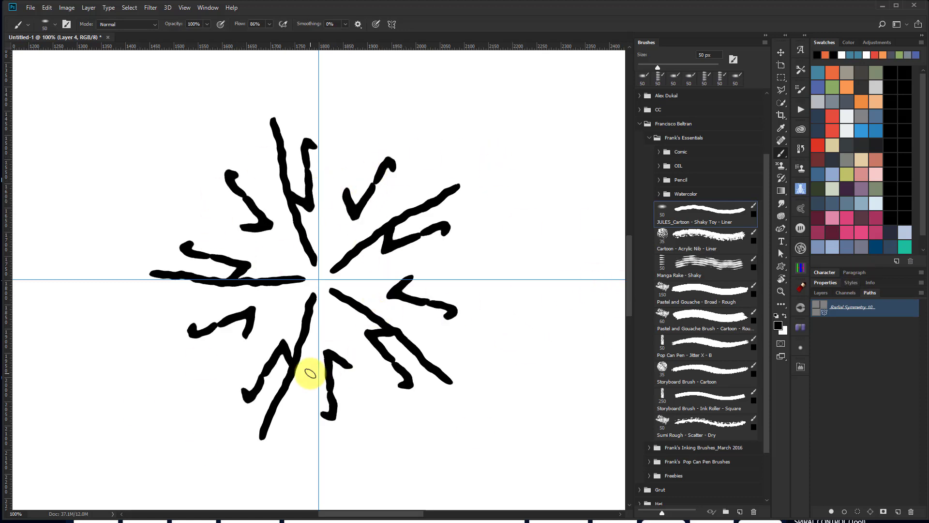
pyautogui.hotkey('ctrl', 'z')
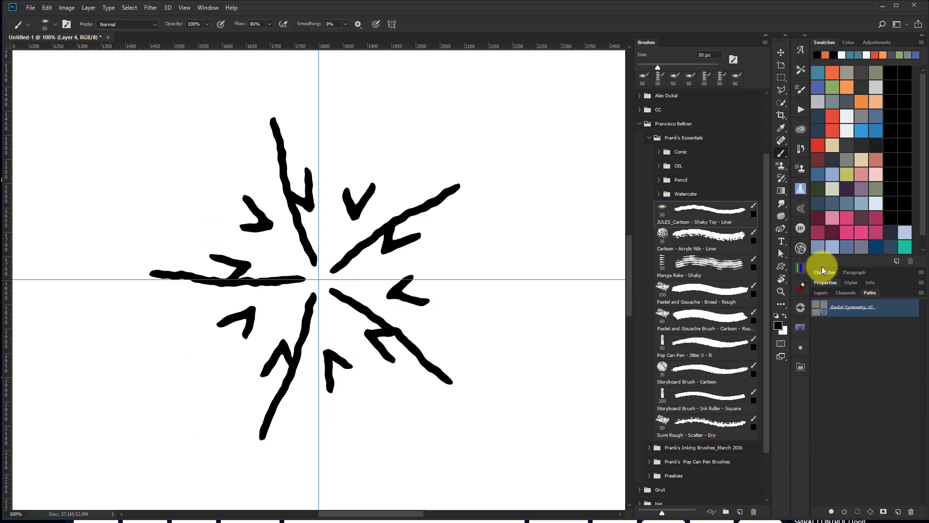
# - Set the foreground colour to red and paint a short downward stroke in the upper-right quadrant with the ten-segment radial symmetry
pyautogui.click(835, 116)
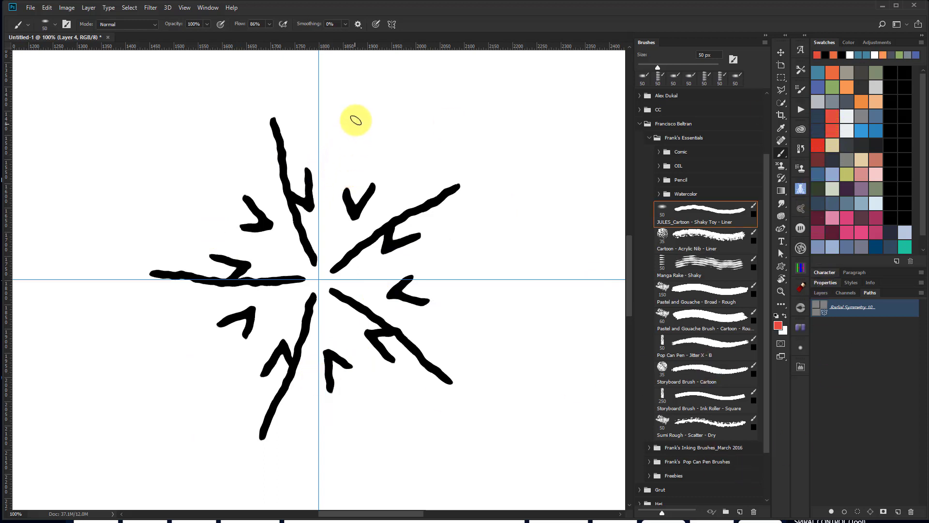
pyautogui.moveTo(357, 118); pyautogui.dragTo(359, 182)
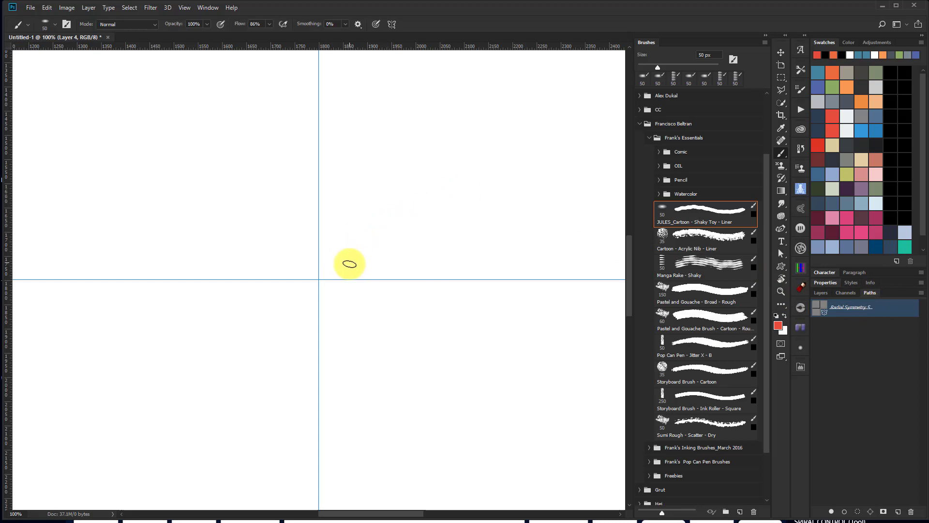
# - Try two wavy red strokes outward from the symmetry centre with the five-segment radial symmetry, undoing each one
pyautogui.moveTo(336, 265)
pyautogui.mouseDown()
pyautogui.moveTo(397, 216)
pyautogui.moveTo(476, 182)
pyautogui.moveTo(498, 154)
pyautogui.mouseUp()
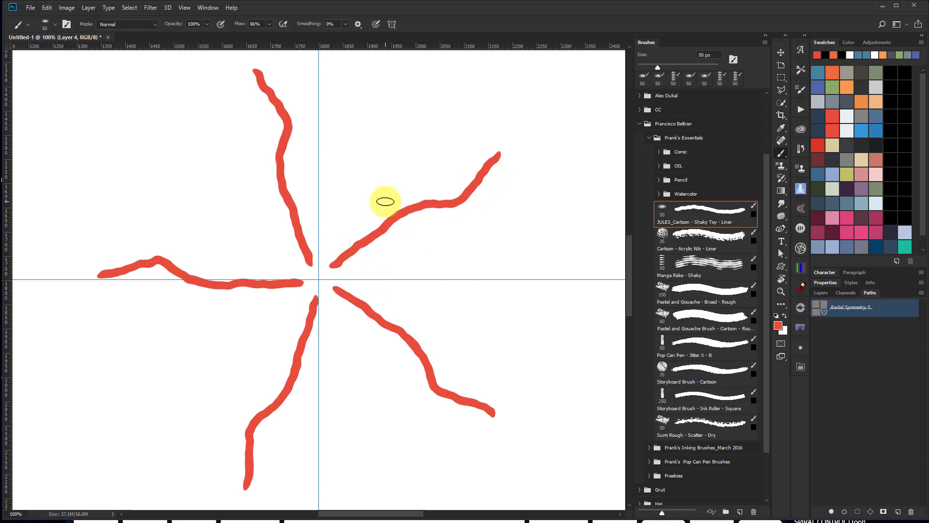
pyautogui.hotkey('ctrl', 'z')
pyautogui.moveTo(349, 259)
pyautogui.mouseDown()
pyautogui.moveTo(386, 198)
pyautogui.moveTo(533, 225)
pyautogui.mouseUp()
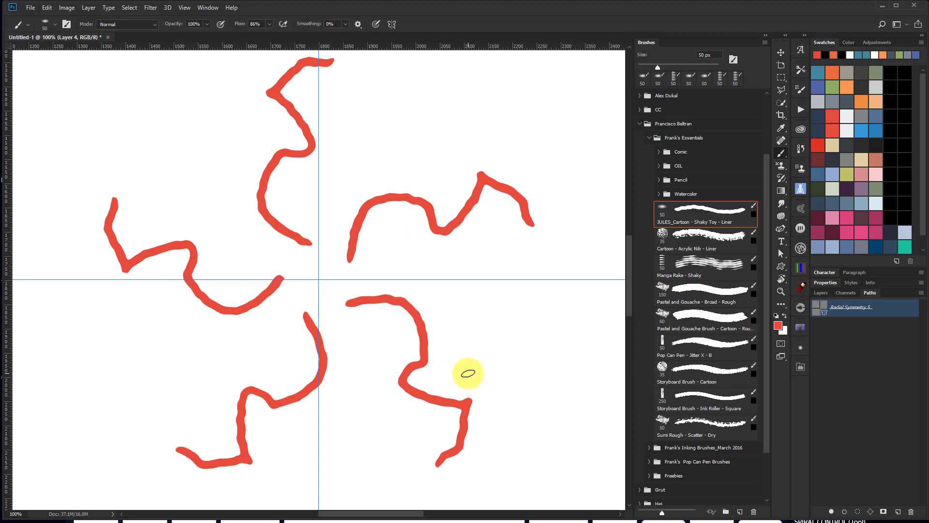
pyautogui.hotkey('ctrl', 'z')
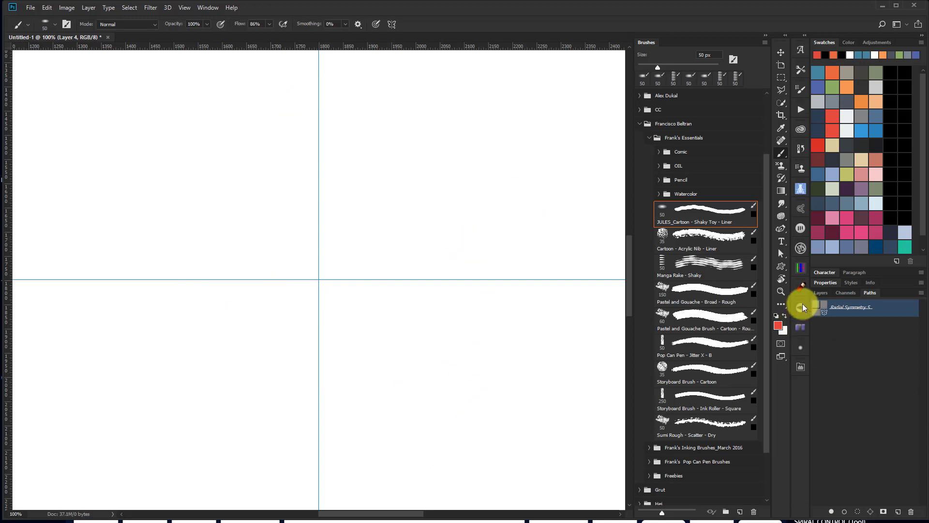
# - Rename the symmetry path to "Mandala Symmetry 5"
pyautogui.doubleClick(838, 308)
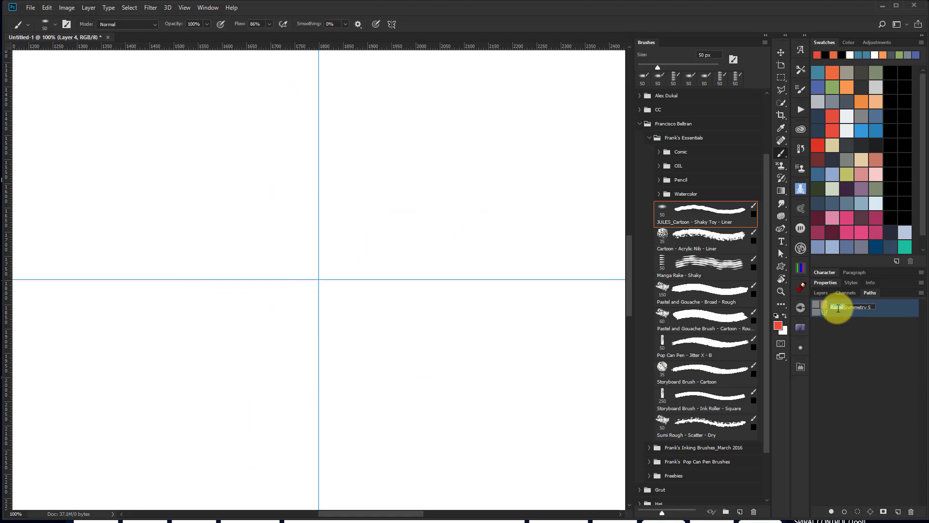
pyautogui.write('Mandala')
pyautogui.press('Return')
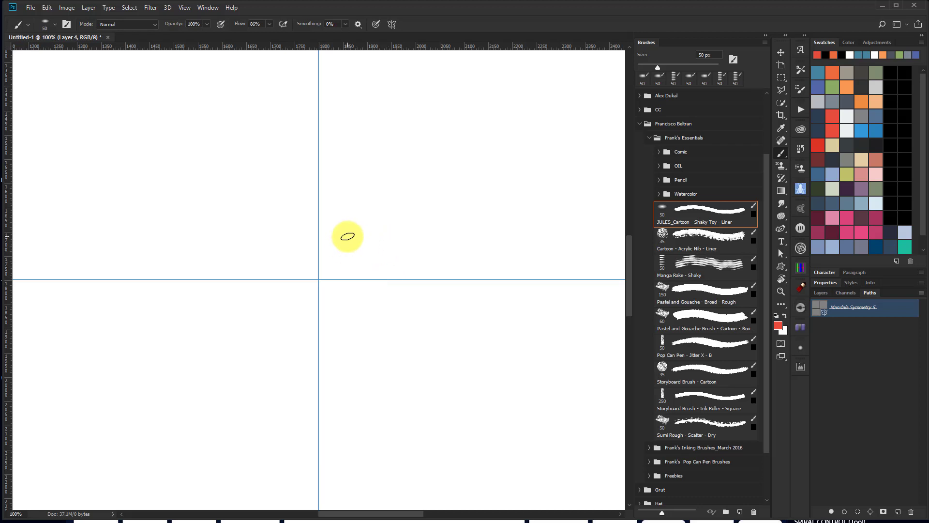
# - Switch to the Manga Rake - Shaky brush in blue, try a long wavy stroke across the upper-right quadrant and undo it
pyautogui.press('.')
pyautogui.press('.')
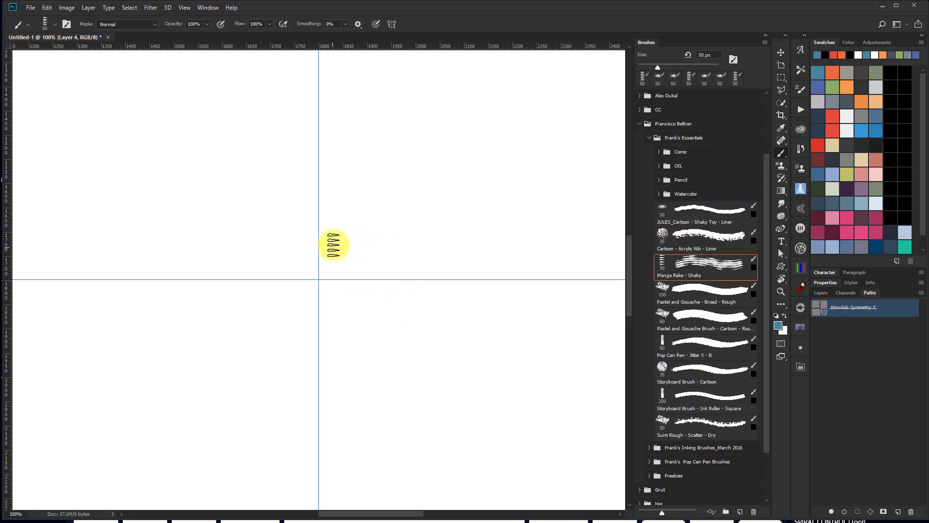
pyautogui.moveTo(334, 244)
pyautogui.mouseDown()
pyautogui.moveTo(429, 242)
pyautogui.moveTo(464, 210)
pyautogui.moveTo(381, 153)
pyautogui.moveTo(481, 120)
pyautogui.moveTo(549, 127)
pyautogui.moveTo(562, 214)
pyautogui.mouseUp()
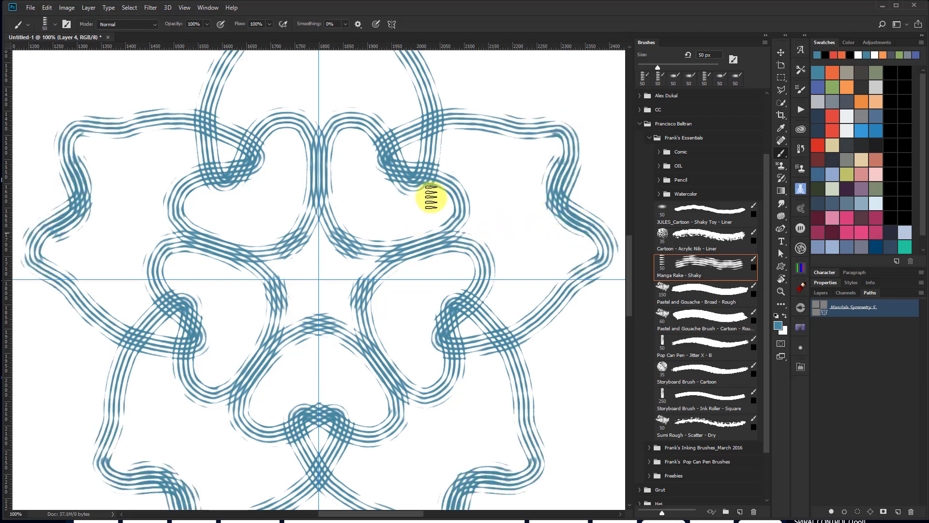
pyautogui.hotkey('ctrl', 'z')
# - Paint a short test mark near the symmetry centre, undo it, and paint a large looping blue stroke in the upper-right quadrant
pyautogui.moveTo(370, 233); pyautogui.dragTo(357, 236)
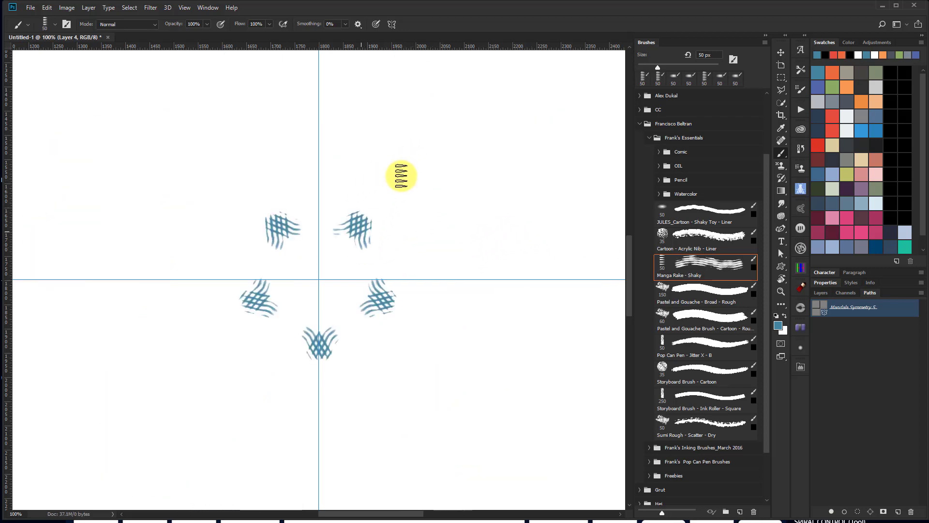
pyautogui.hotkey('ctrl', 'z')
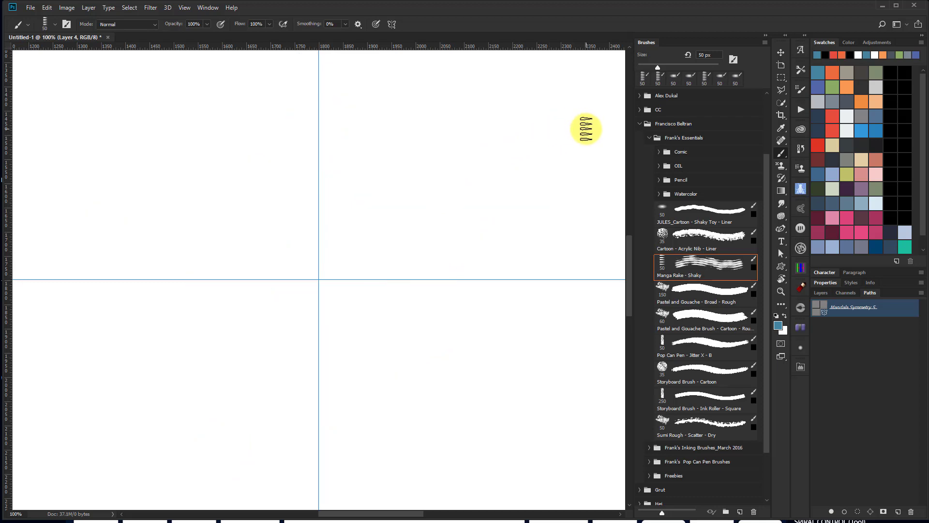
pyautogui.moveTo(586, 129)
pyautogui.mouseDown()
pyautogui.moveTo(482, 129)
pyautogui.moveTo(456, 232)
pyautogui.moveTo(528, 213)
pyautogui.moveTo(504, 218)
pyautogui.mouseUp()
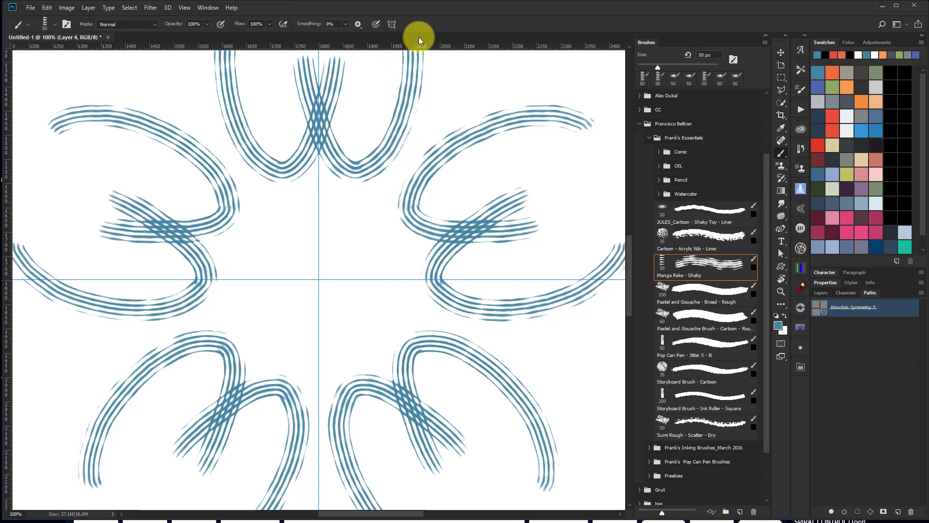
# - Open the list of paint symmetry options
pyautogui.click(392, 24)
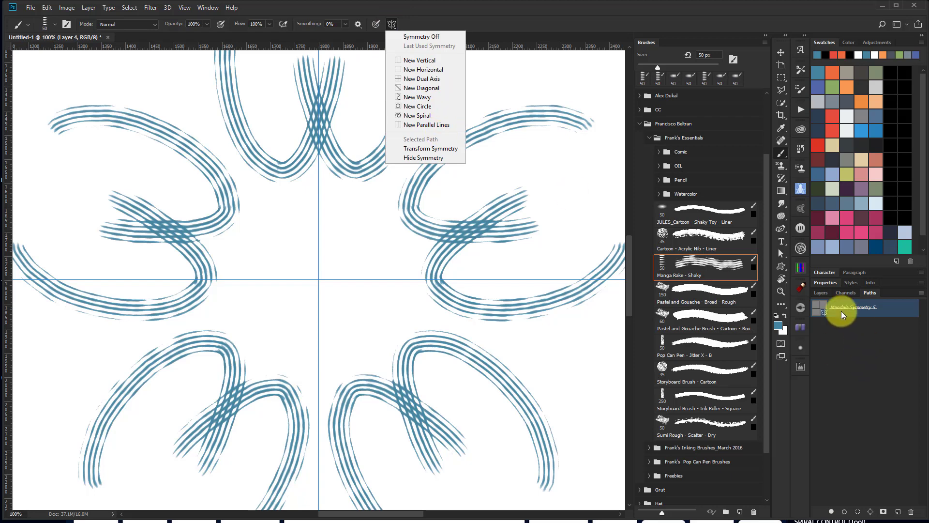